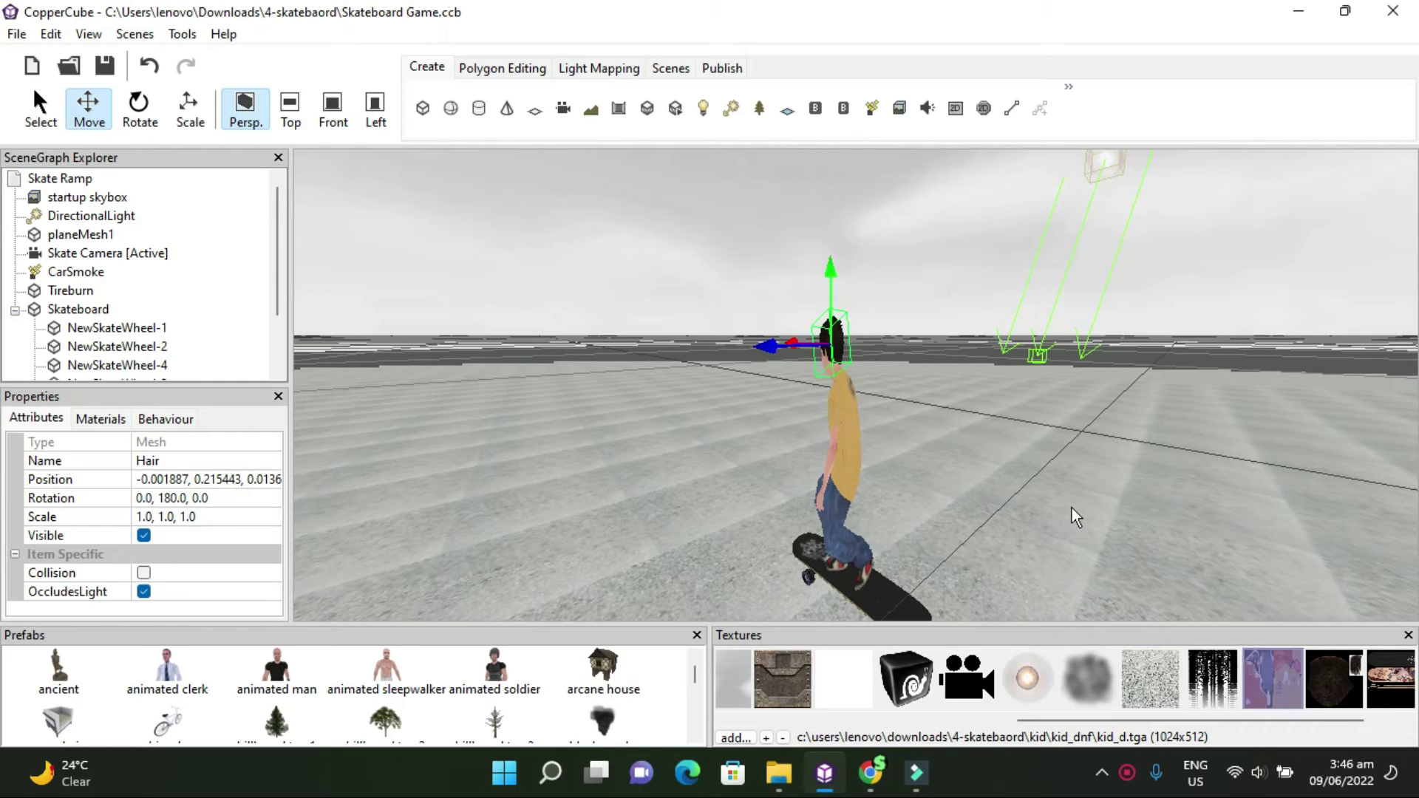
left_click_drag(947, 461, 933, 481)
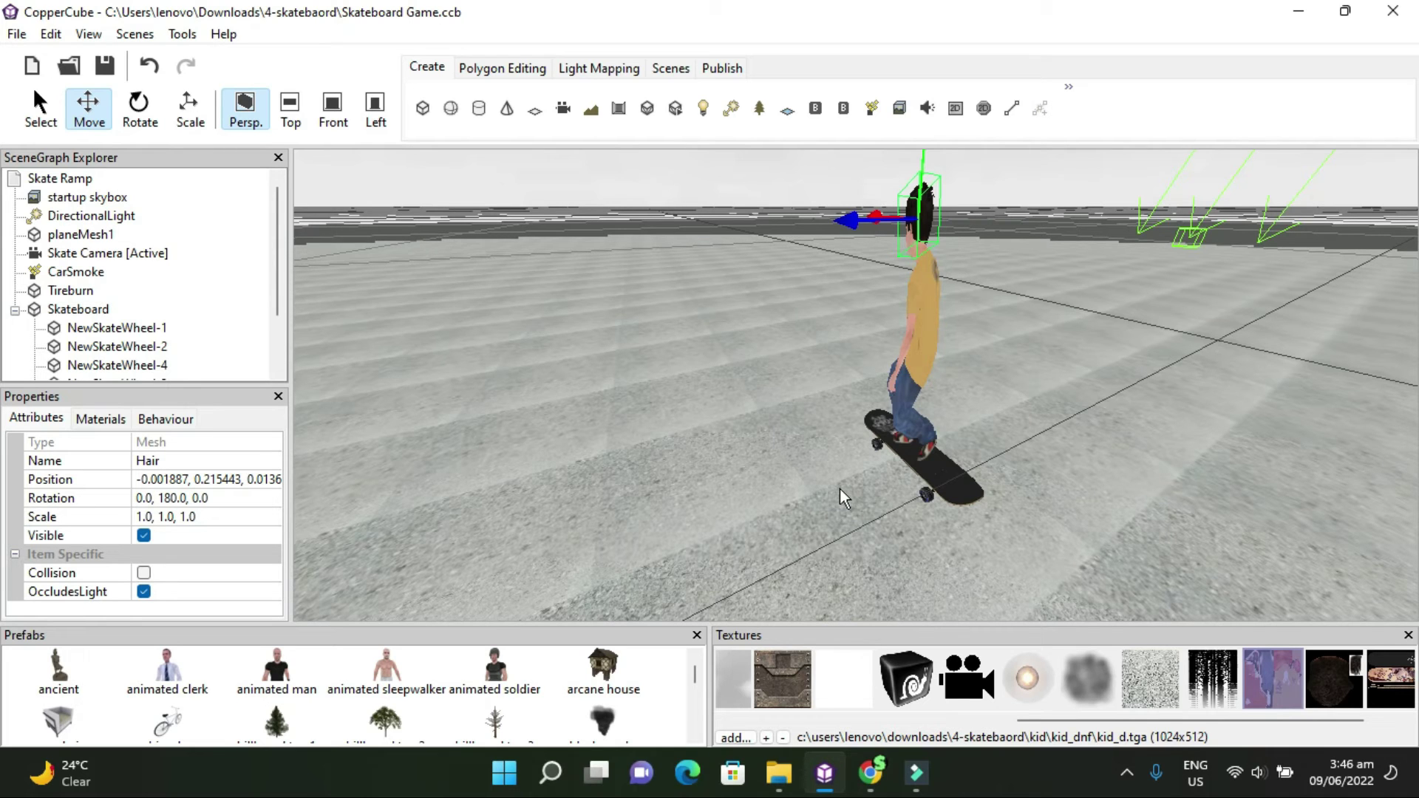
scroll(840, 490, "up", 2)
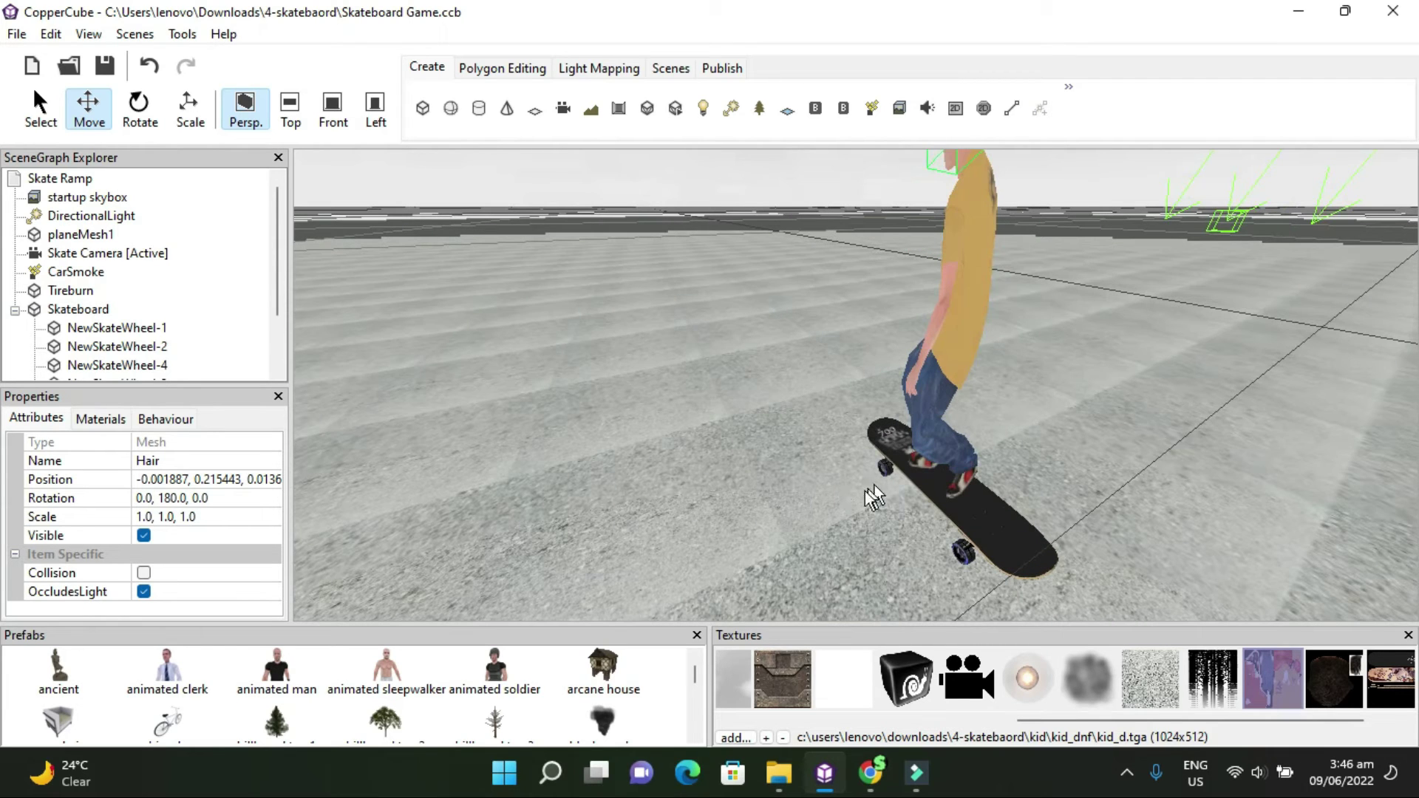
mouse_move(721, 512)
left_mouse_down()
mouse_move(747, 507)
mouse_move(720, 508)
left_mouse_up()
left_click(720, 508)
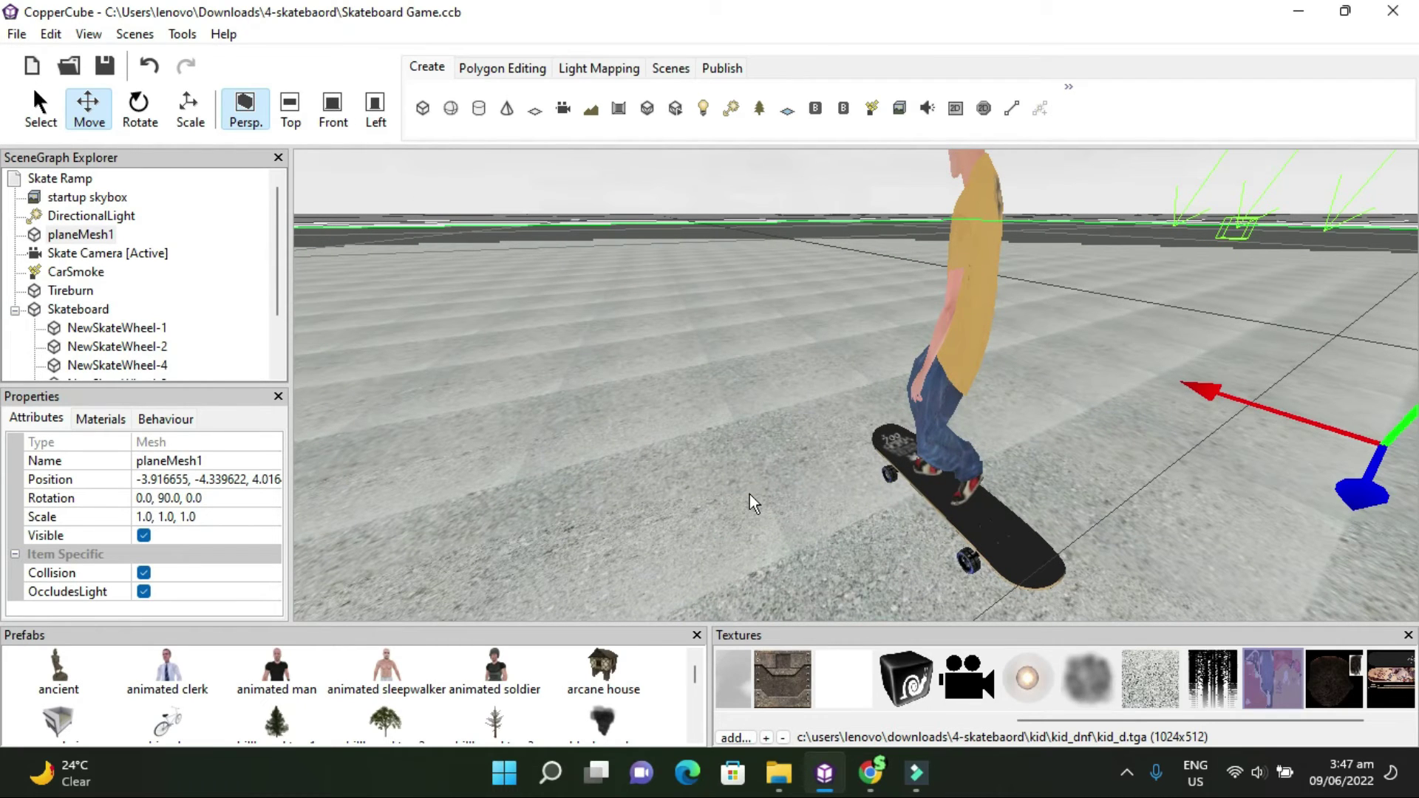
left_click_drag(796, 515, 799, 516)
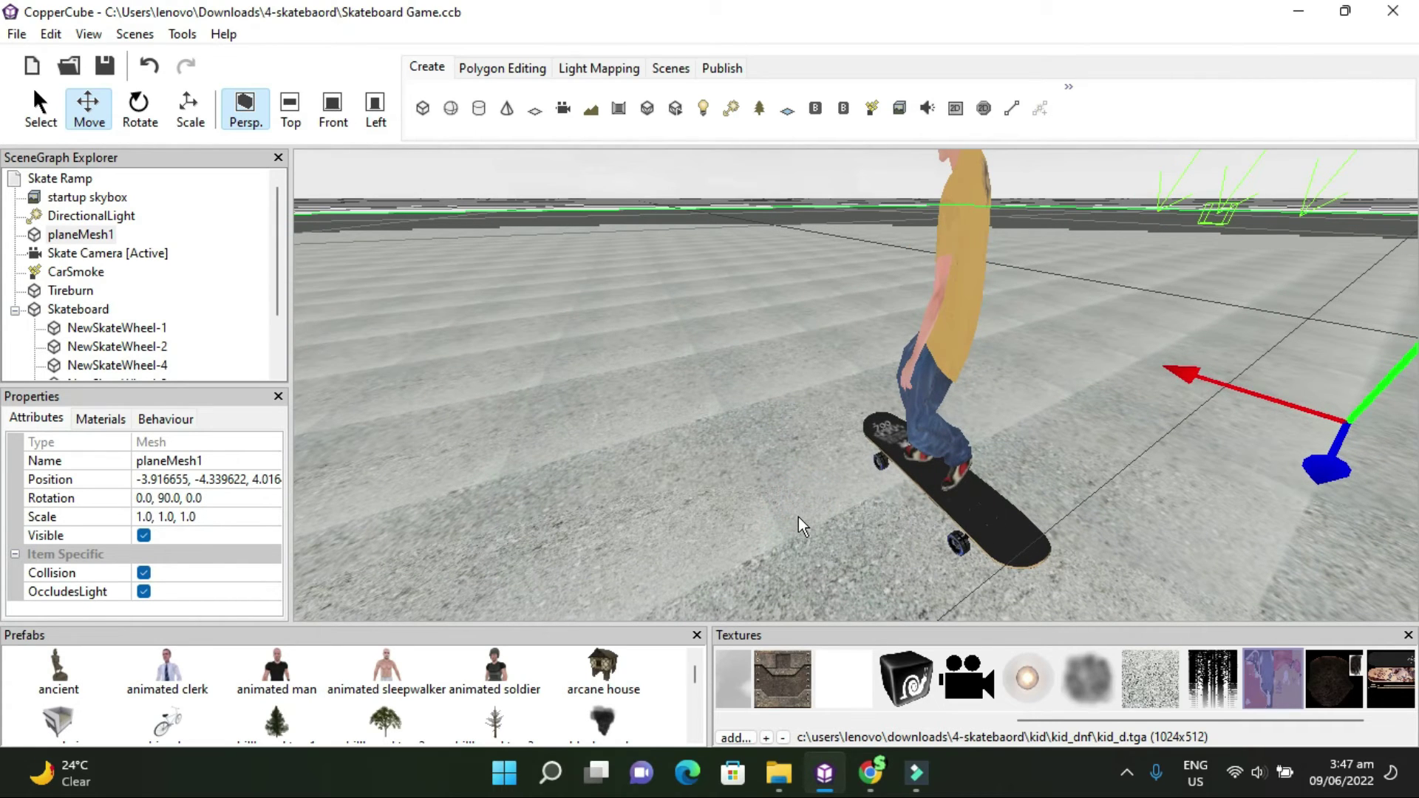
left_click(951, 494)
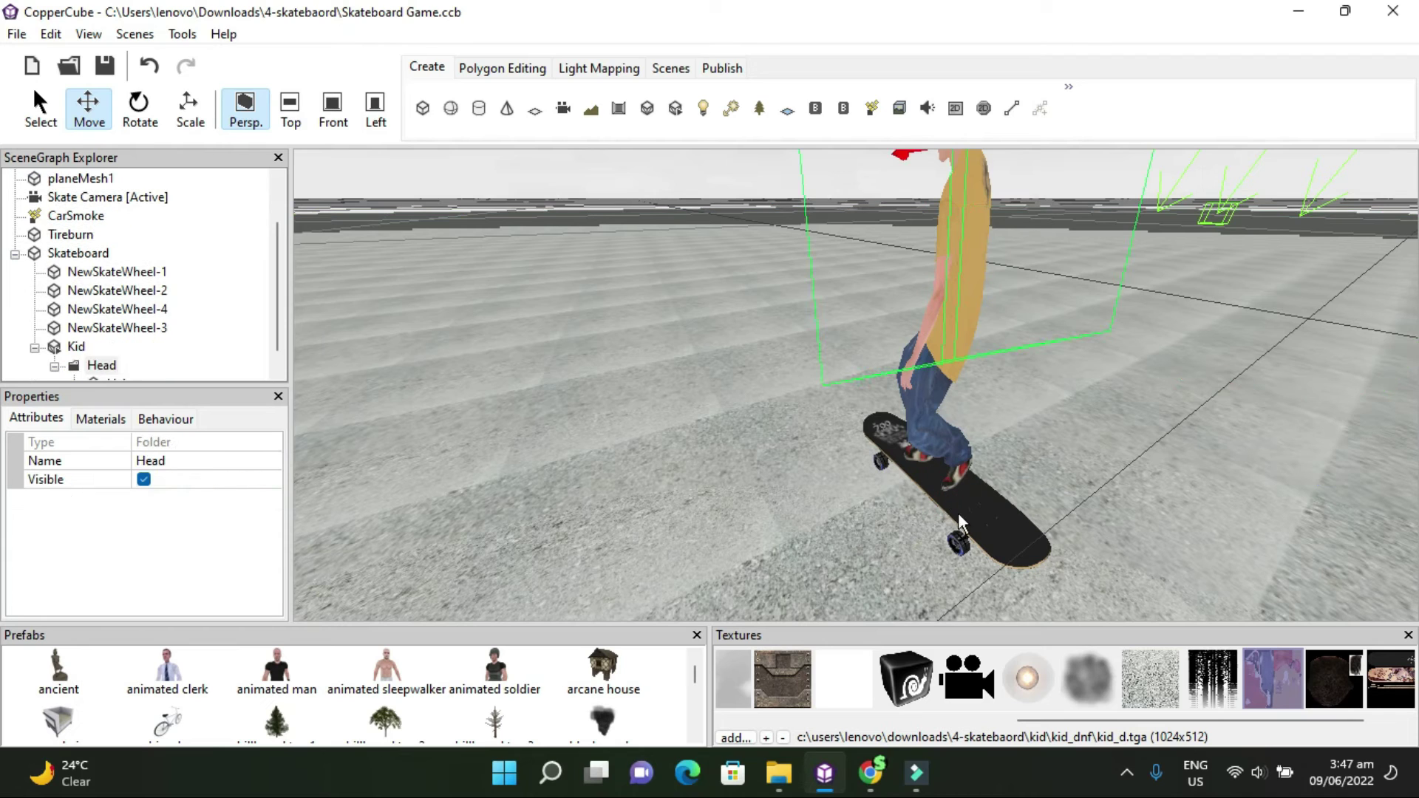
Step: Inspect the wheel assignments and other settings of the Skateboard's SM Car Controller behaviour
left_click(96, 255)
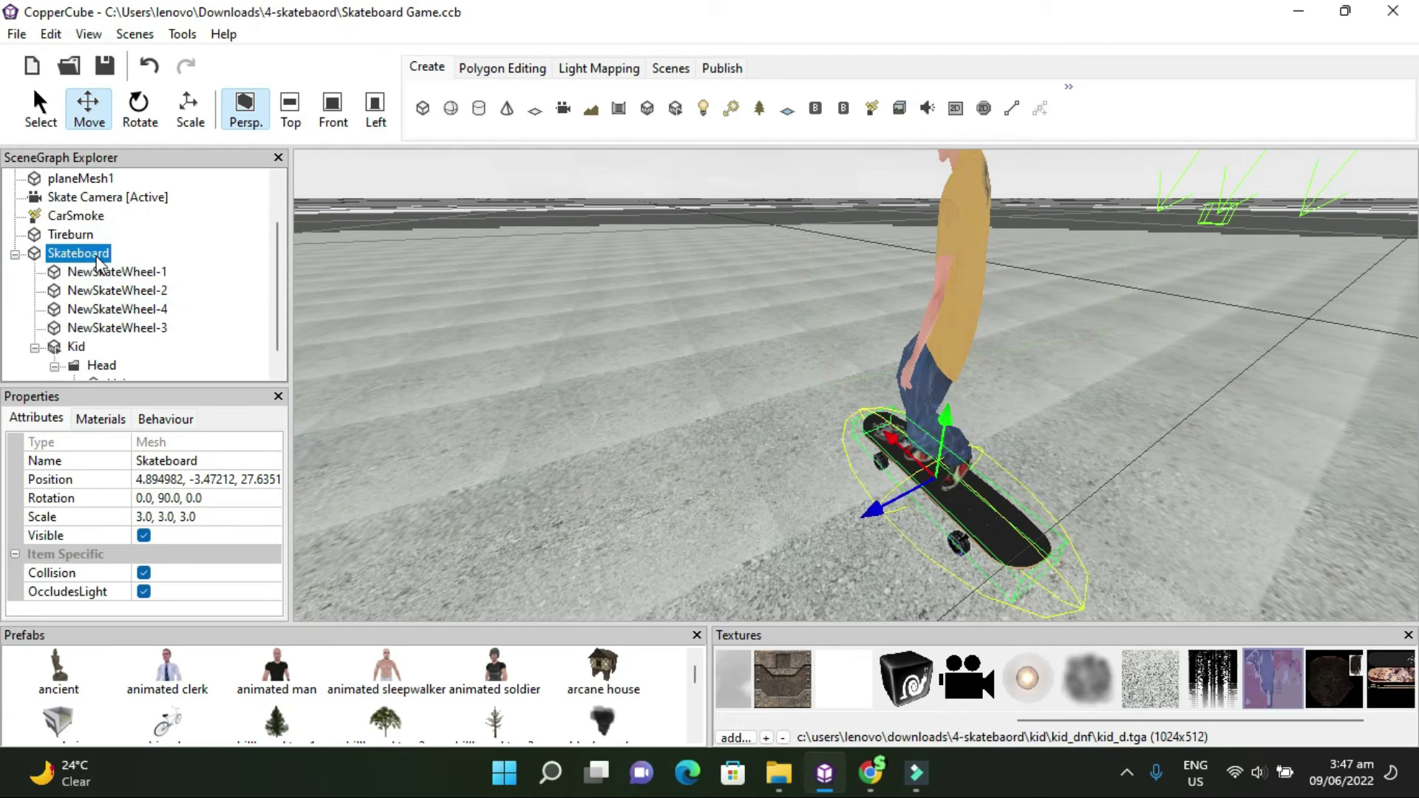
left_click(162, 419)
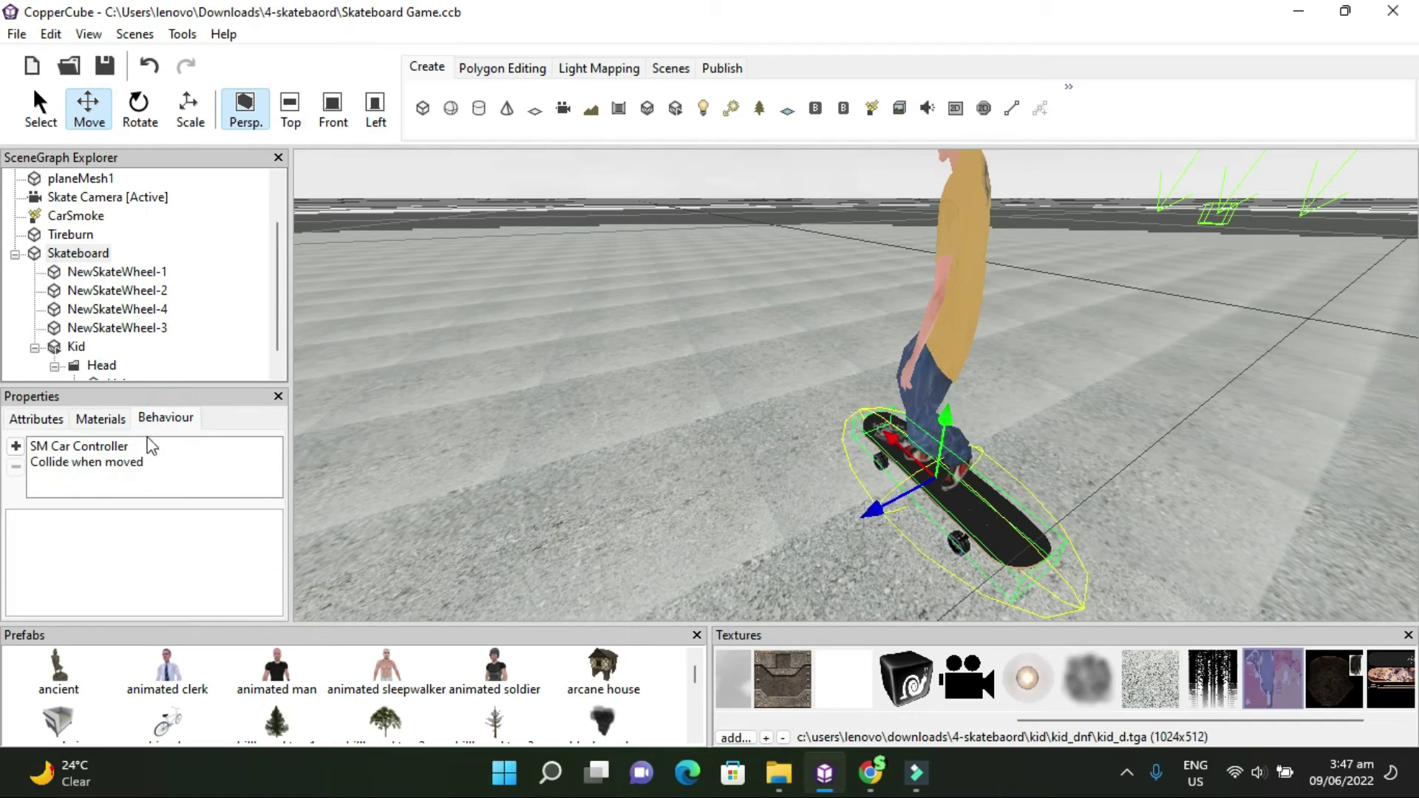
left_click(63, 449)
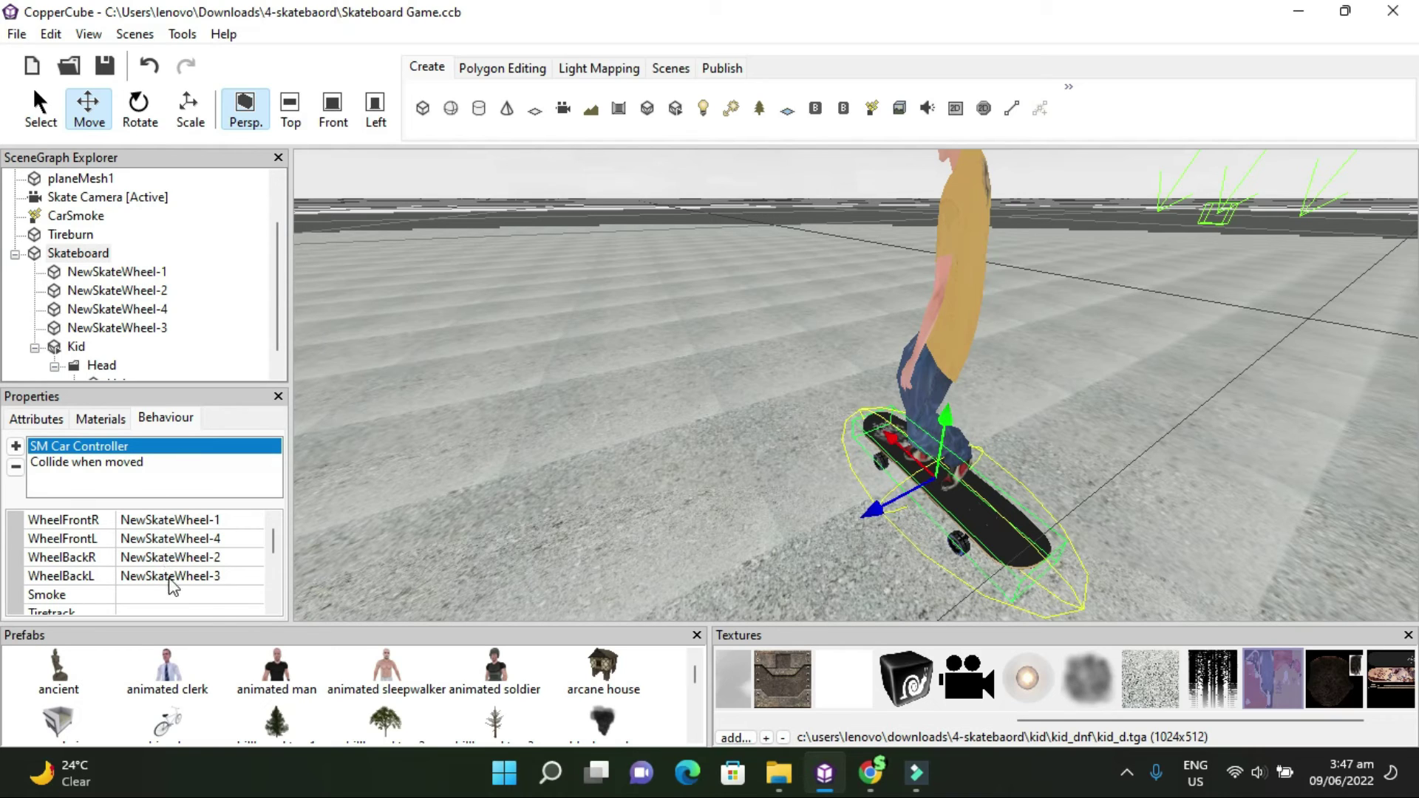
left_click_drag(277, 549, 286, 521)
scroll(663, 429, "down", 2)
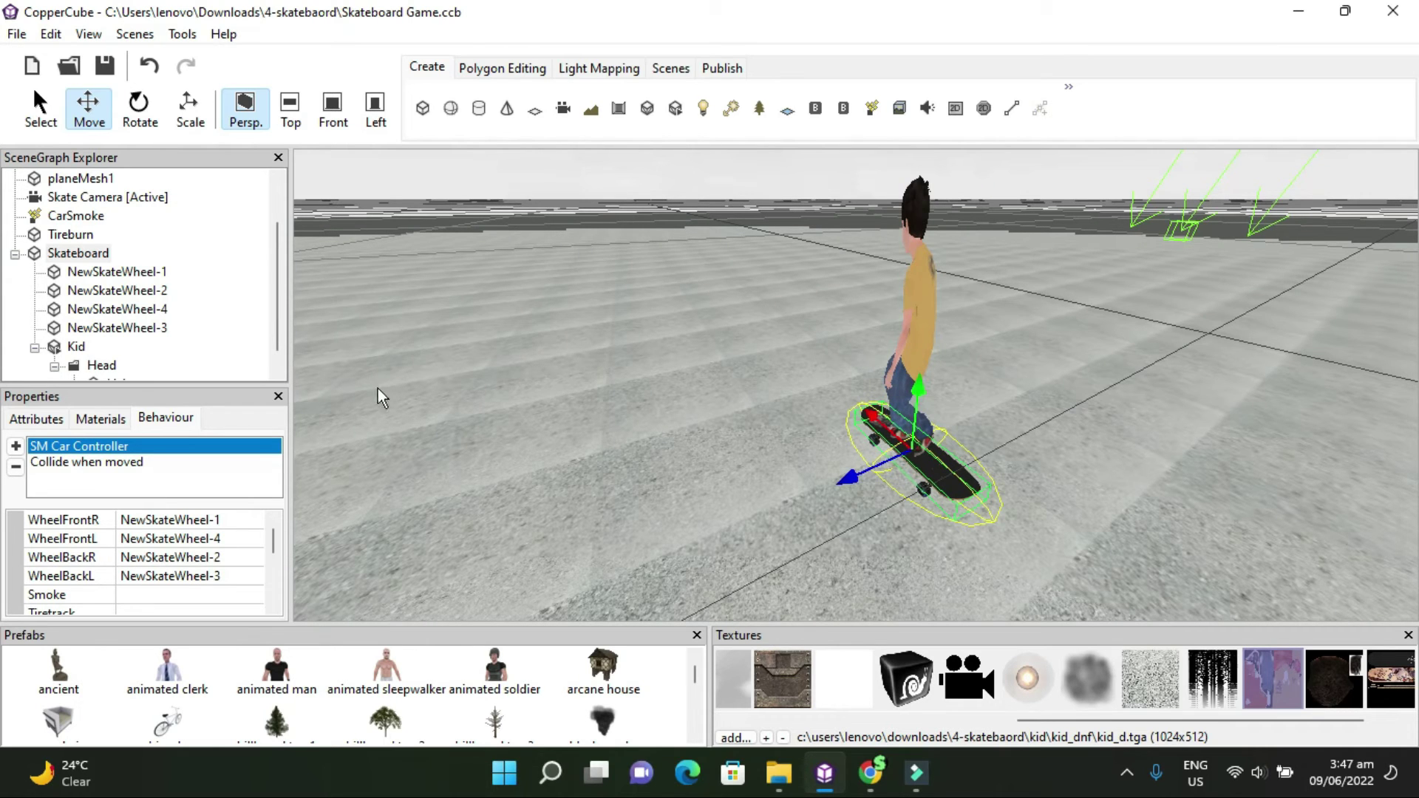
Step: Set the animation of the Kid mesh standing on the skateboard to Skate Idle
left_click_drag(597, 401, 711, 340)
scroll(693, 363, "up", 8)
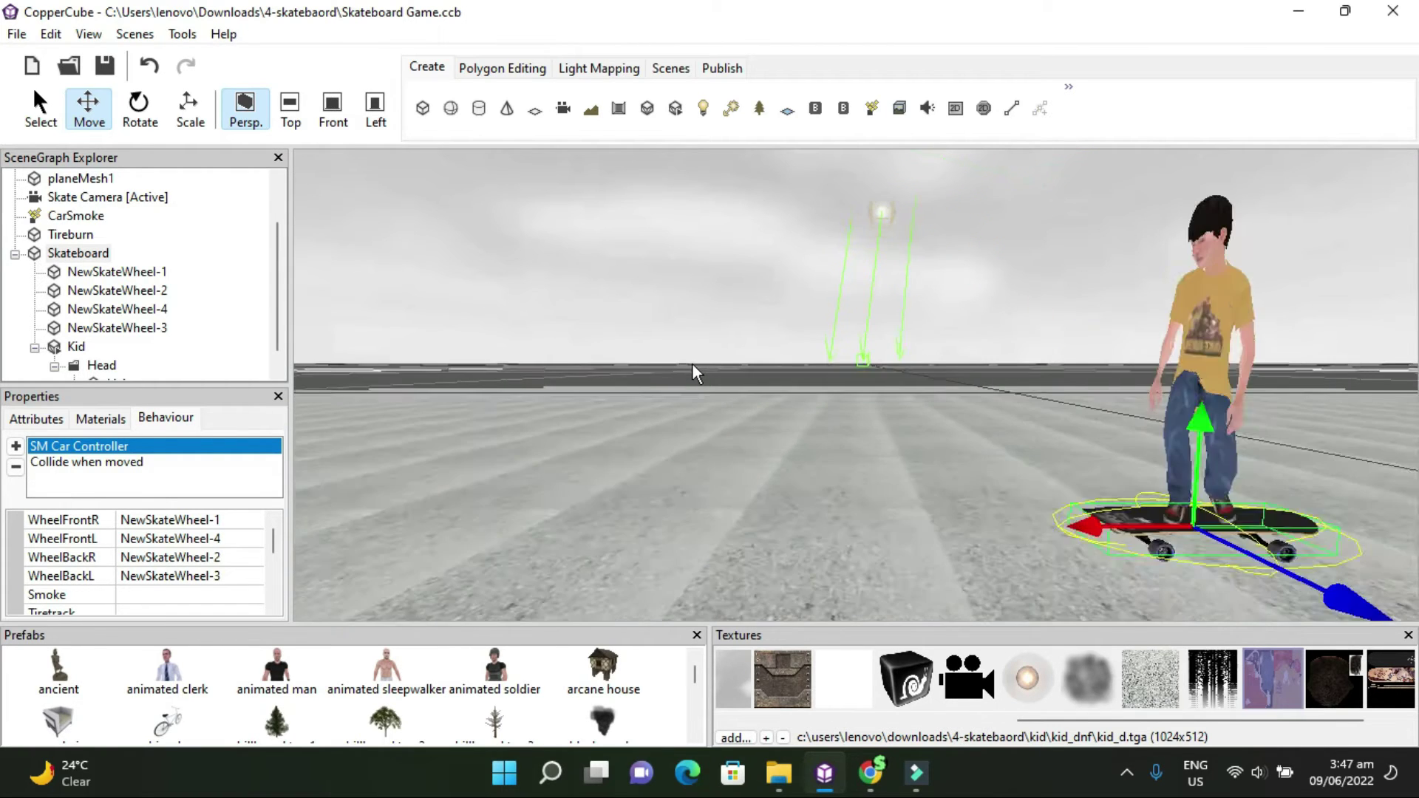
scroll(693, 365, "up", 2)
left_click_drag(693, 365, 761, 405)
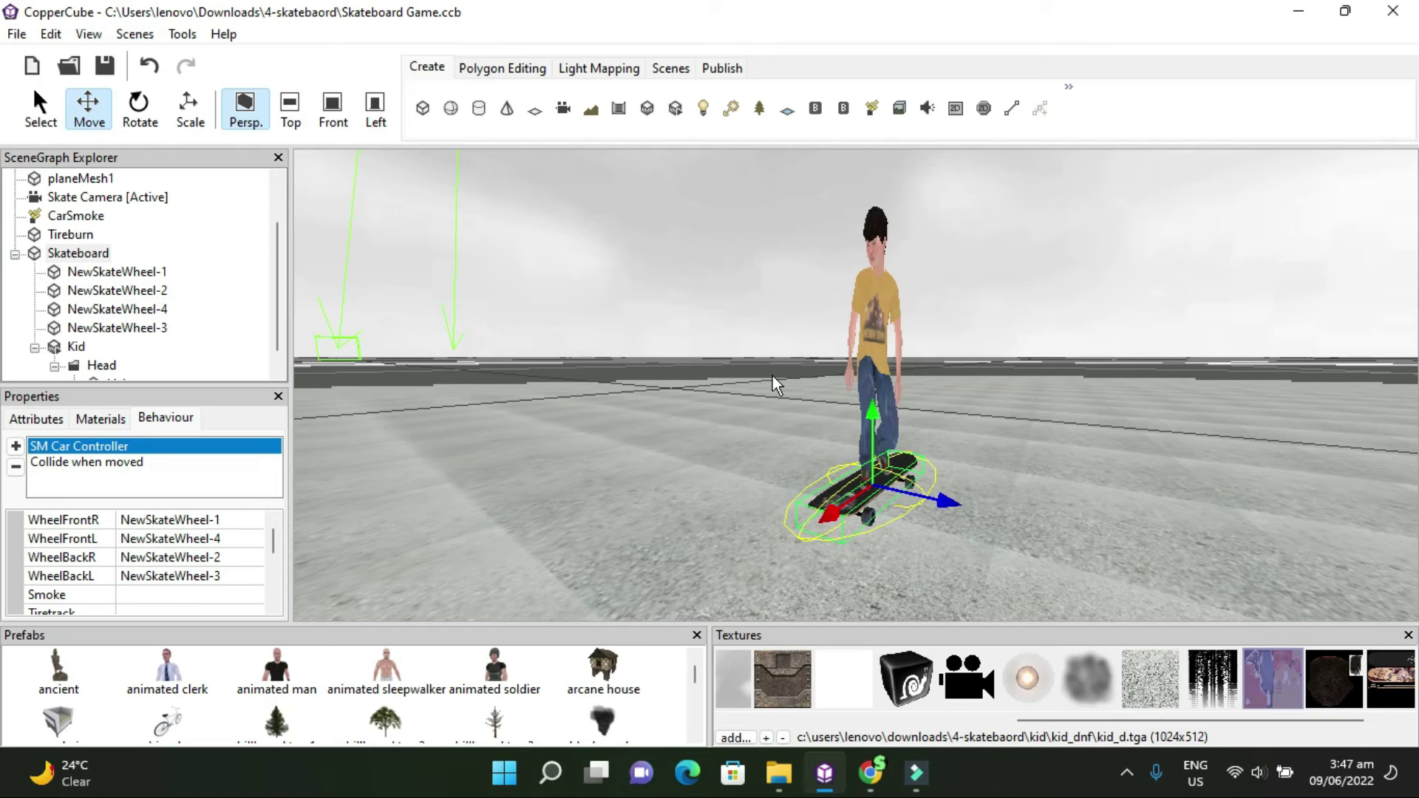
left_click(888, 299)
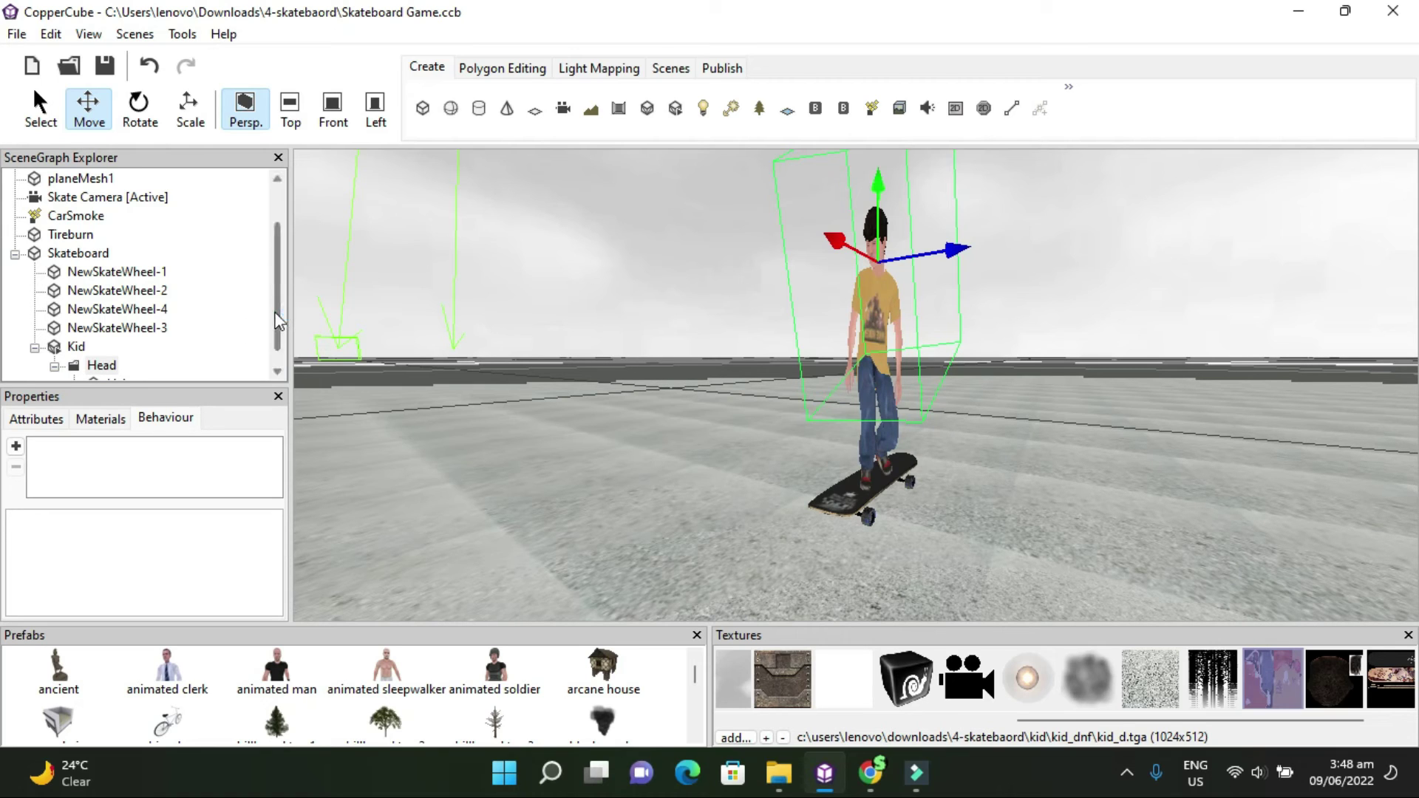
scroll(277, 321, "down", 1)
left_click(75, 328)
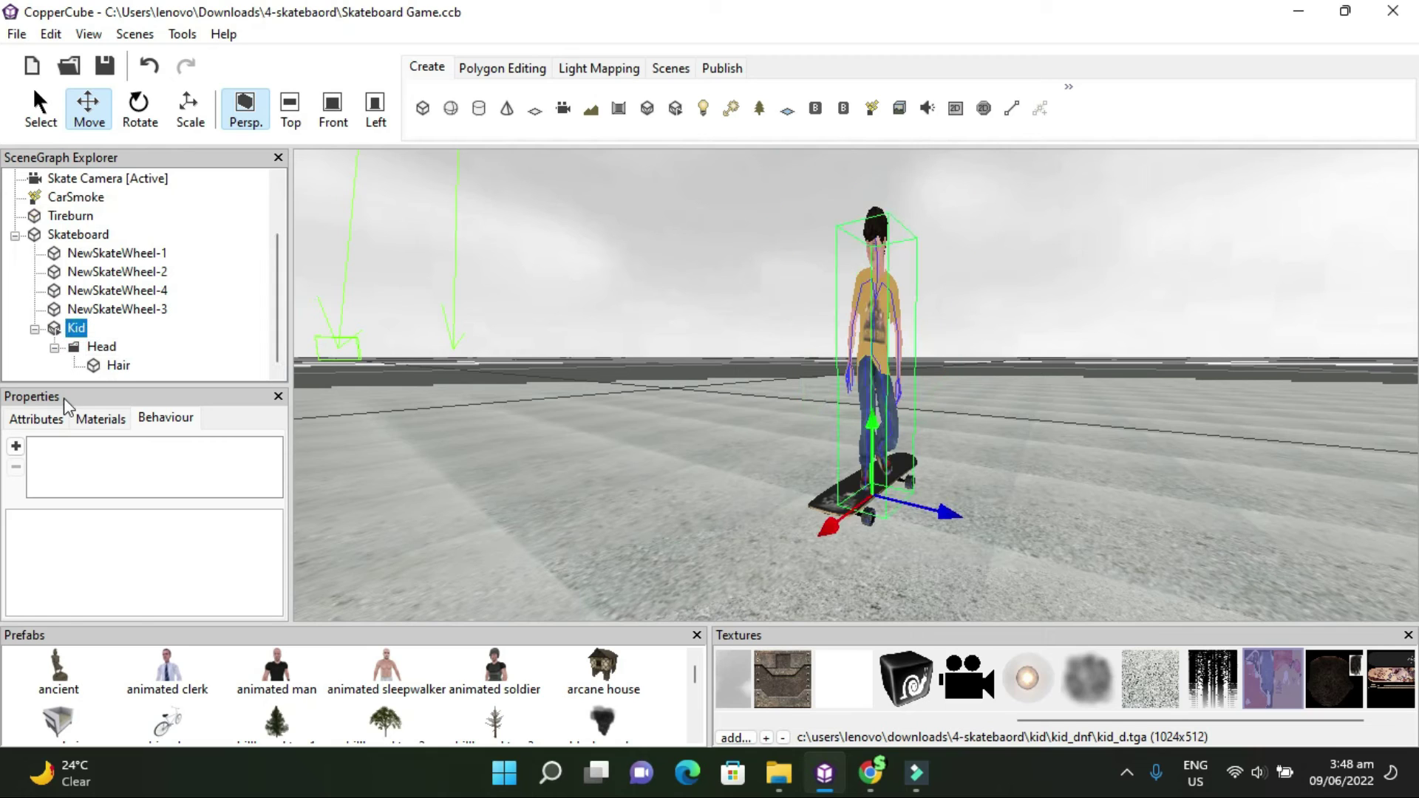
left_click(36, 418)
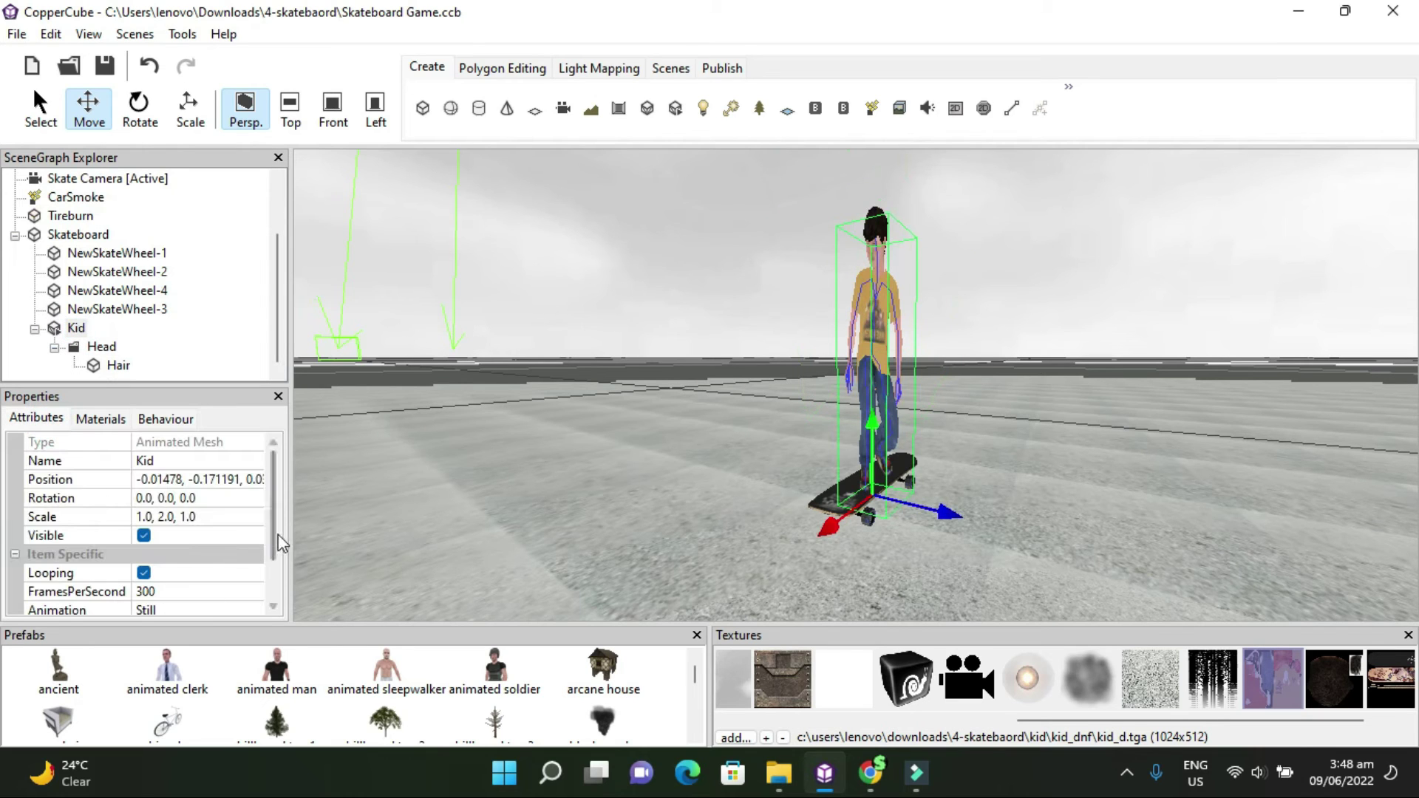
scroll(272, 534, "down", 1)
left_click(232, 554)
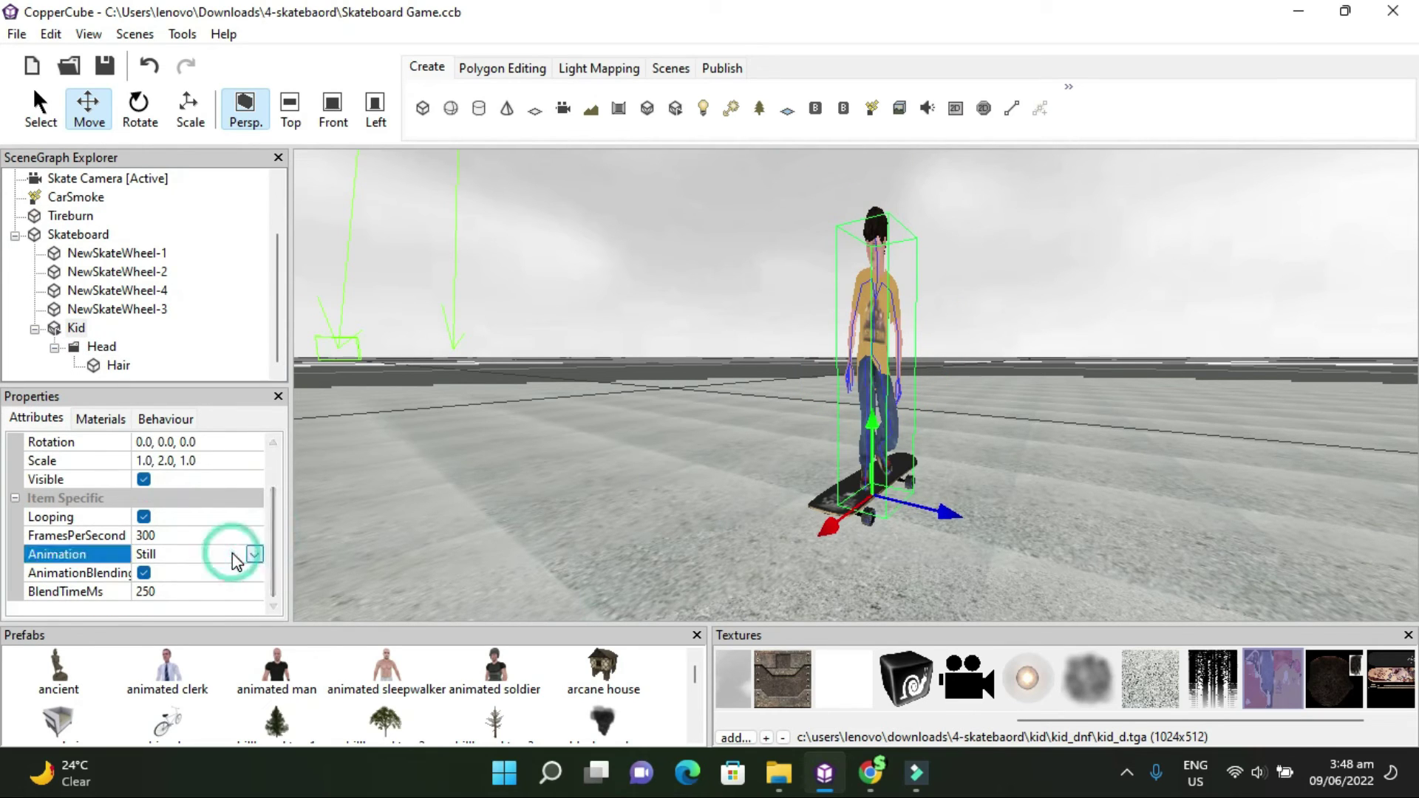
left_click(232, 554)
left_click(218, 593)
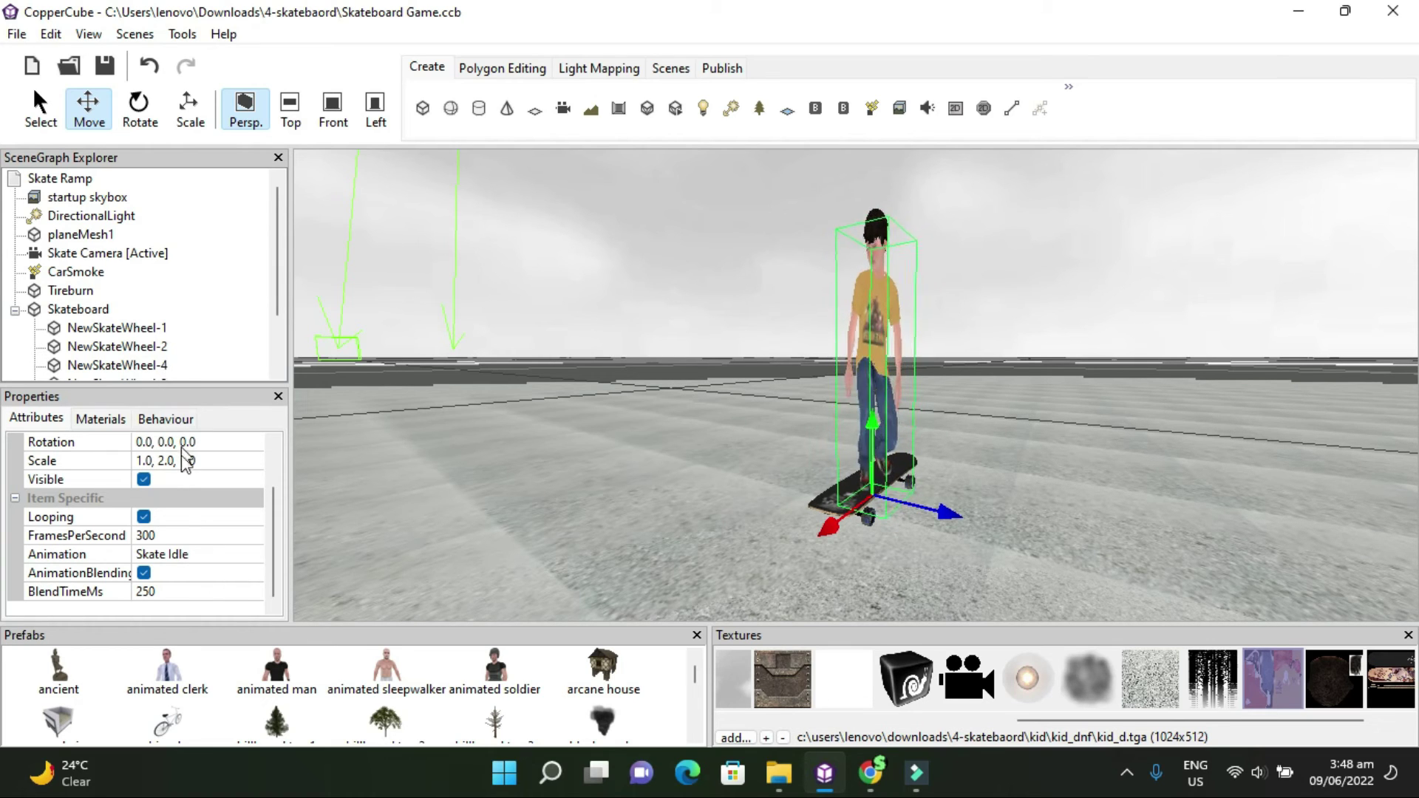
Step: Set the Kid mesh's animation back to Still
left_click(221, 552)
left_click(221, 552)
left_click(210, 600)
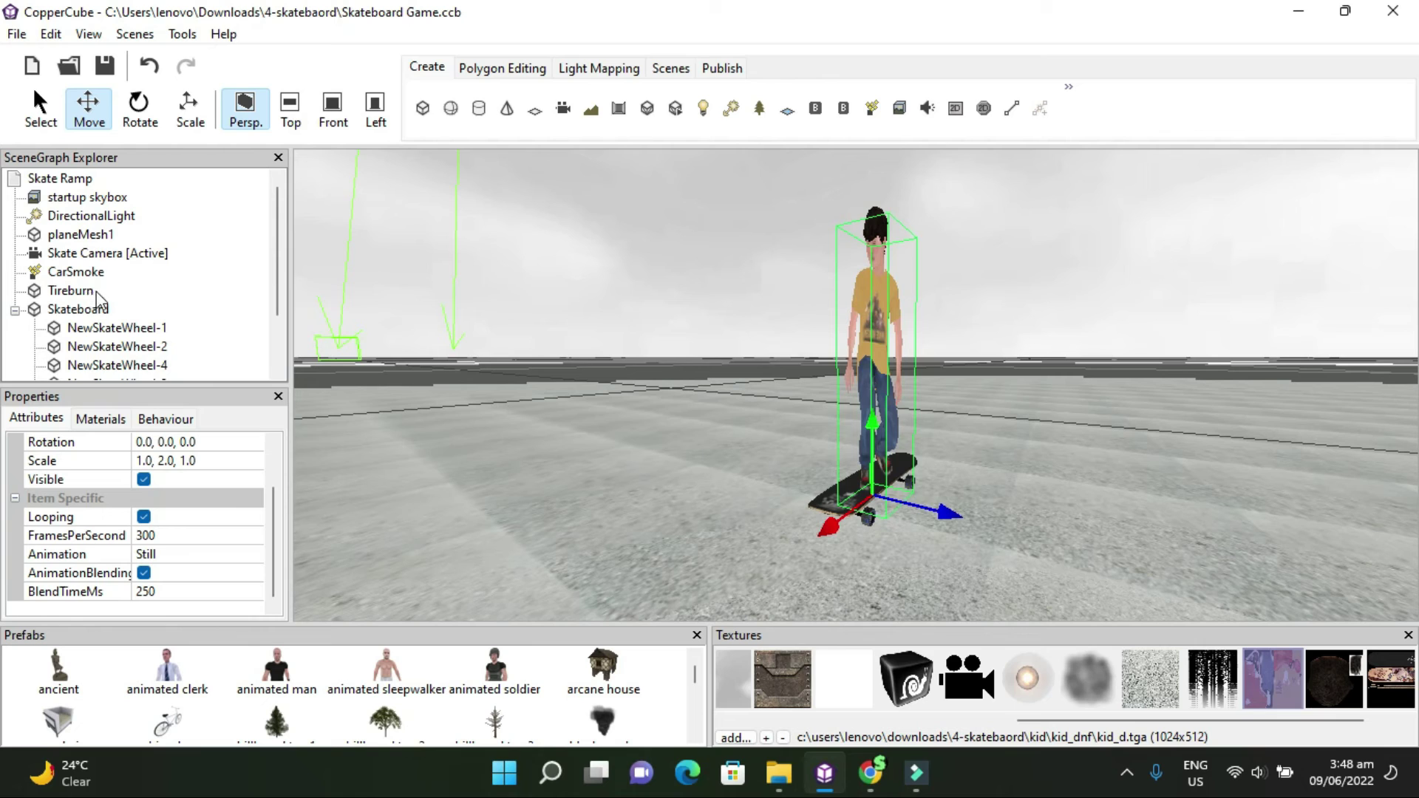
Step: Review the Skate Camera's behaviours, including the settings of its first key-press behaviour
left_click(94, 254)
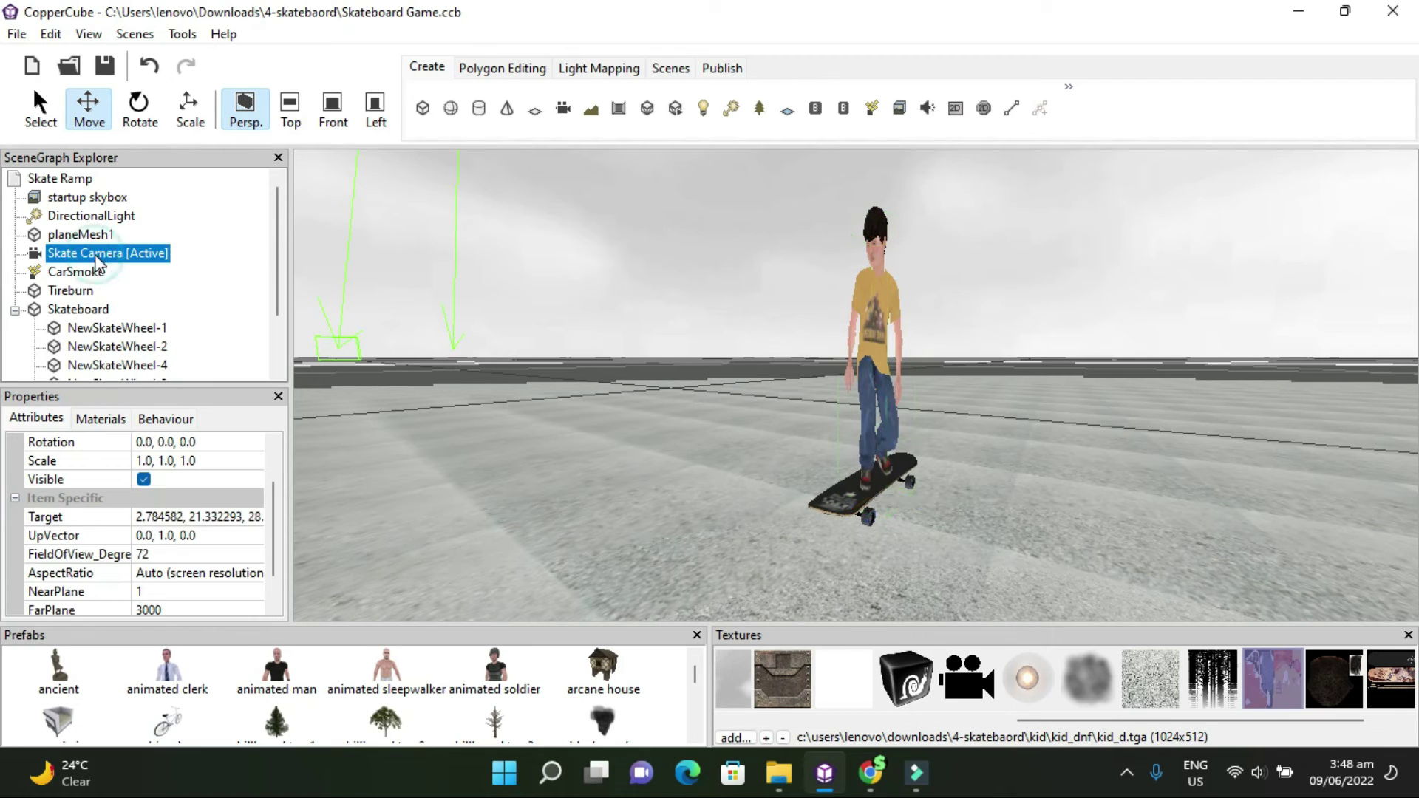
left_click(172, 420)
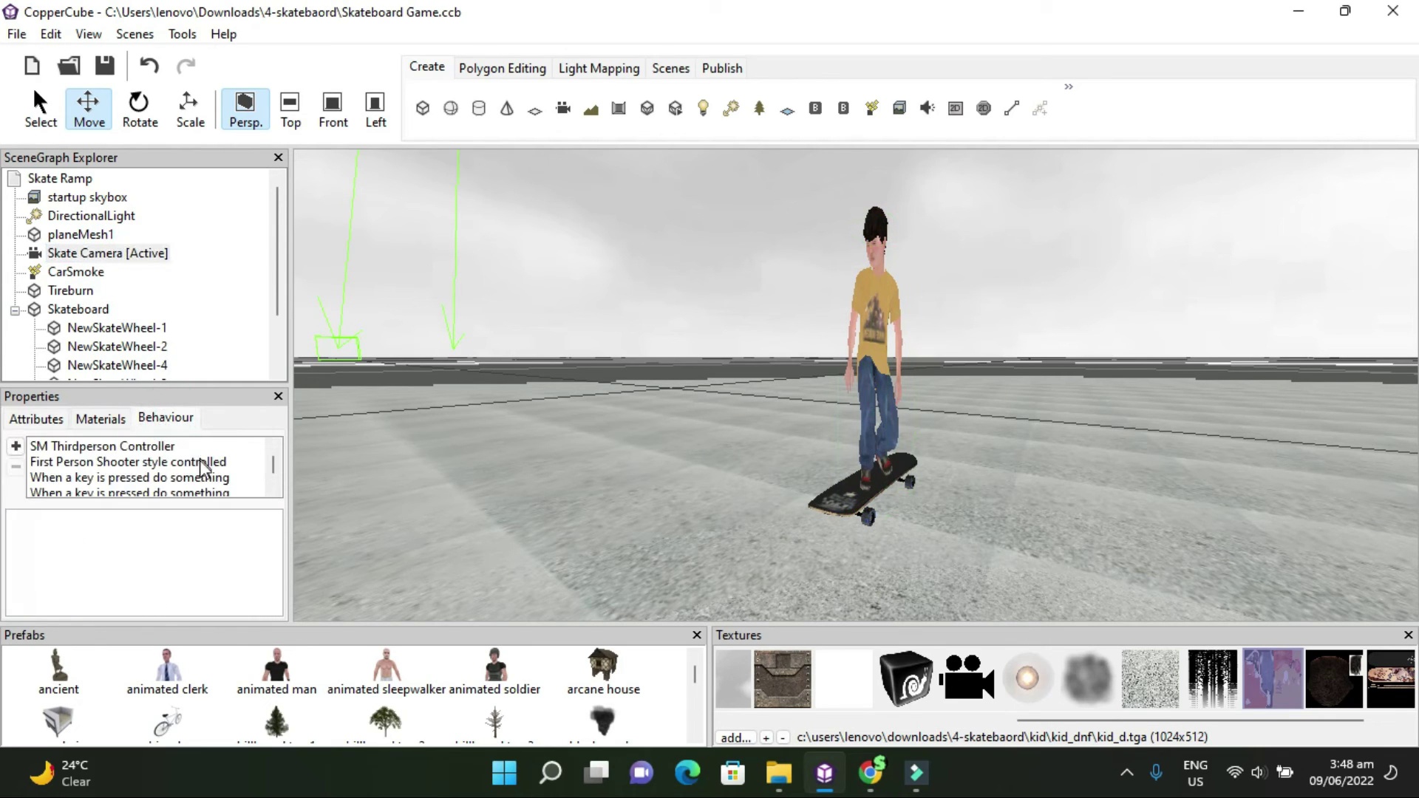
scroll(206, 471, "down", 1)
scroll(200, 473, "up", 1)
scroll(146, 453, "down", 1)
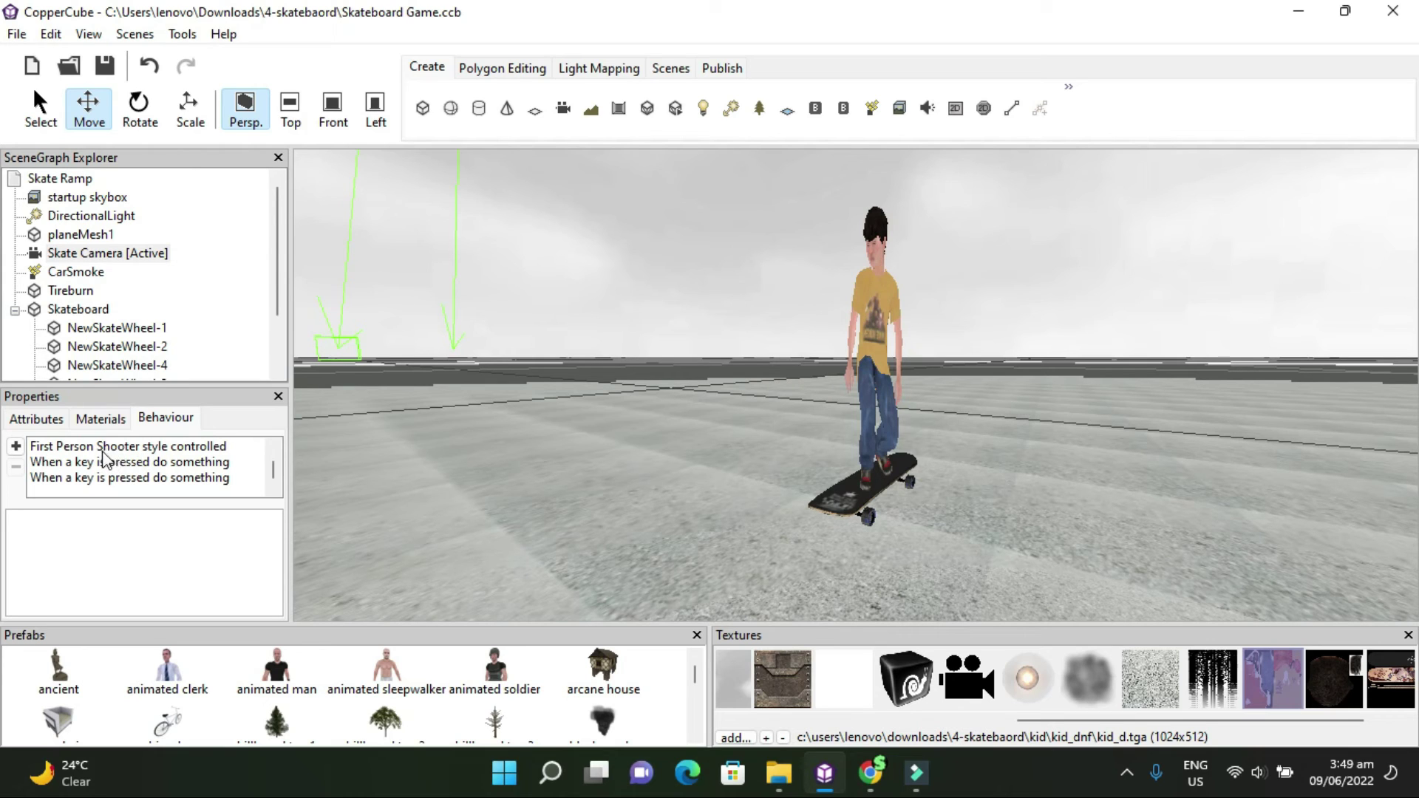
left_click(135, 463)
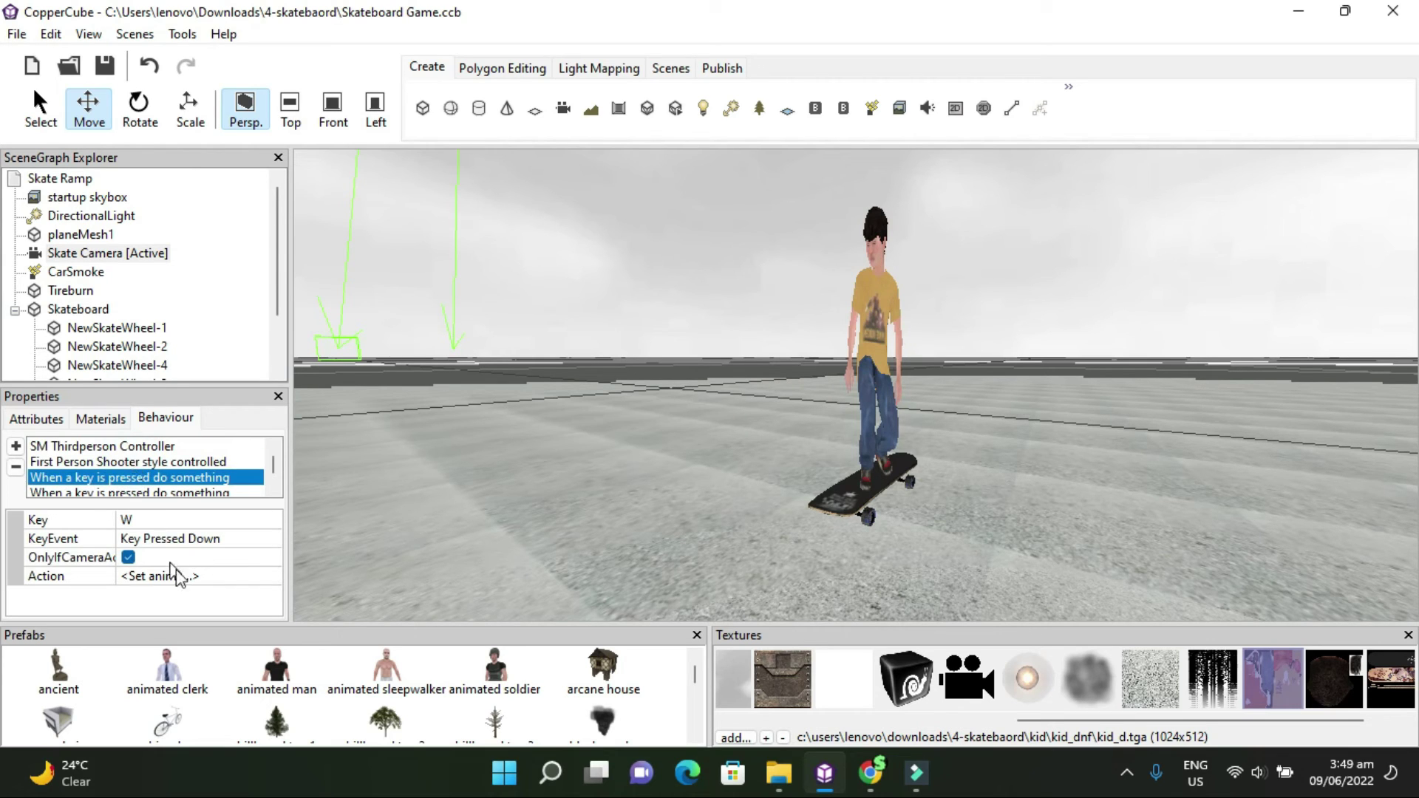
scroll(168, 471, "down", 1)
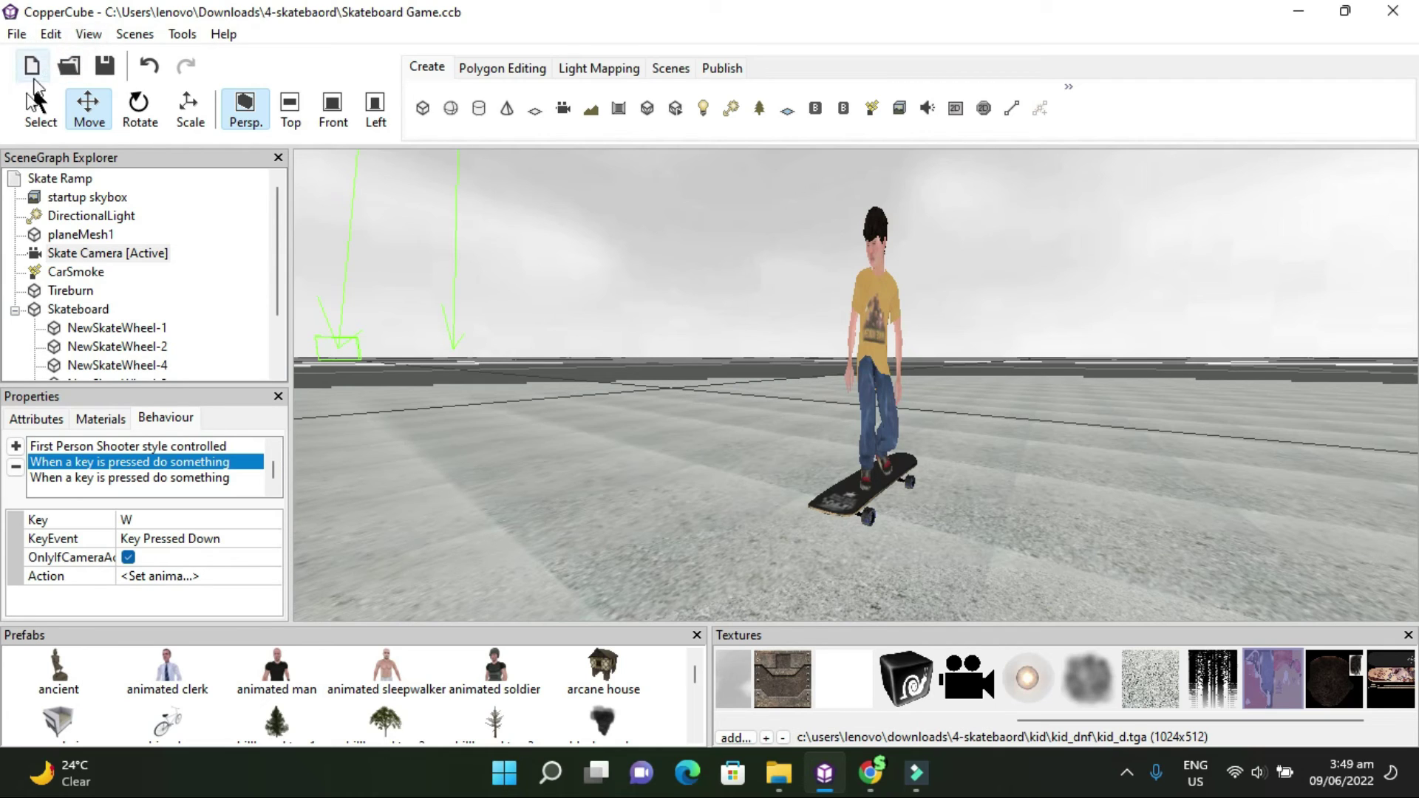
Step: Launch a test of the game as a Windows application (.exe)
left_click(16, 34)
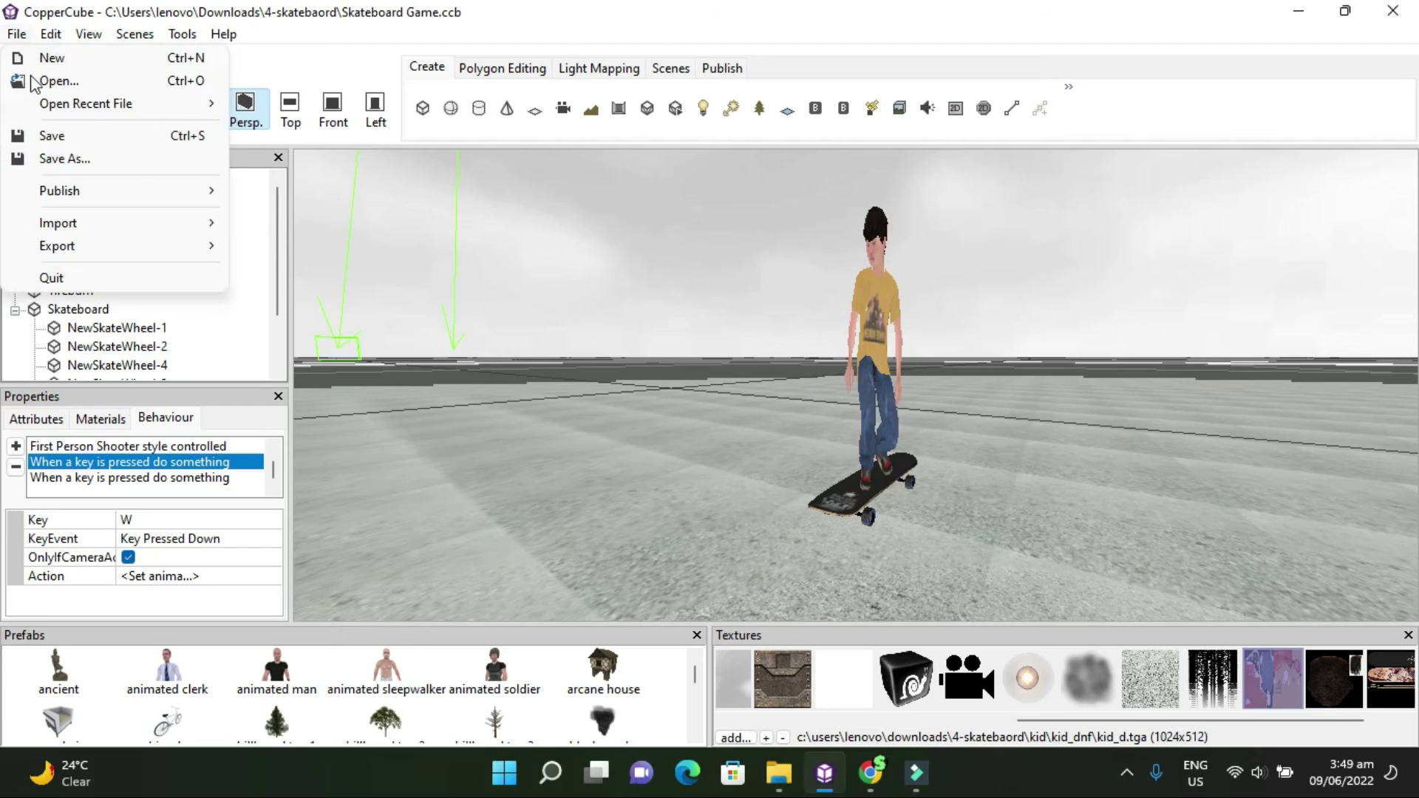
mouse_move(155, 192)
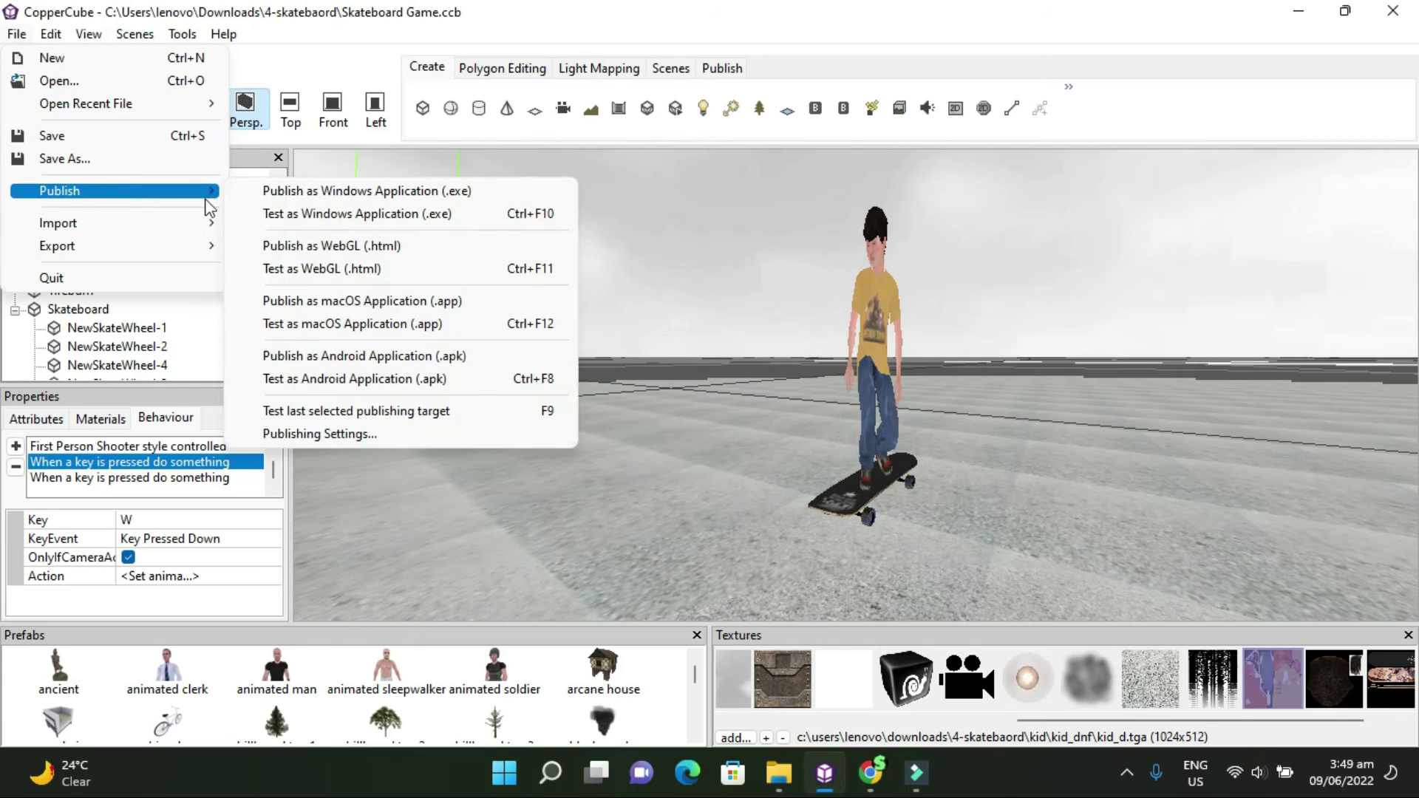
left_click(368, 216)
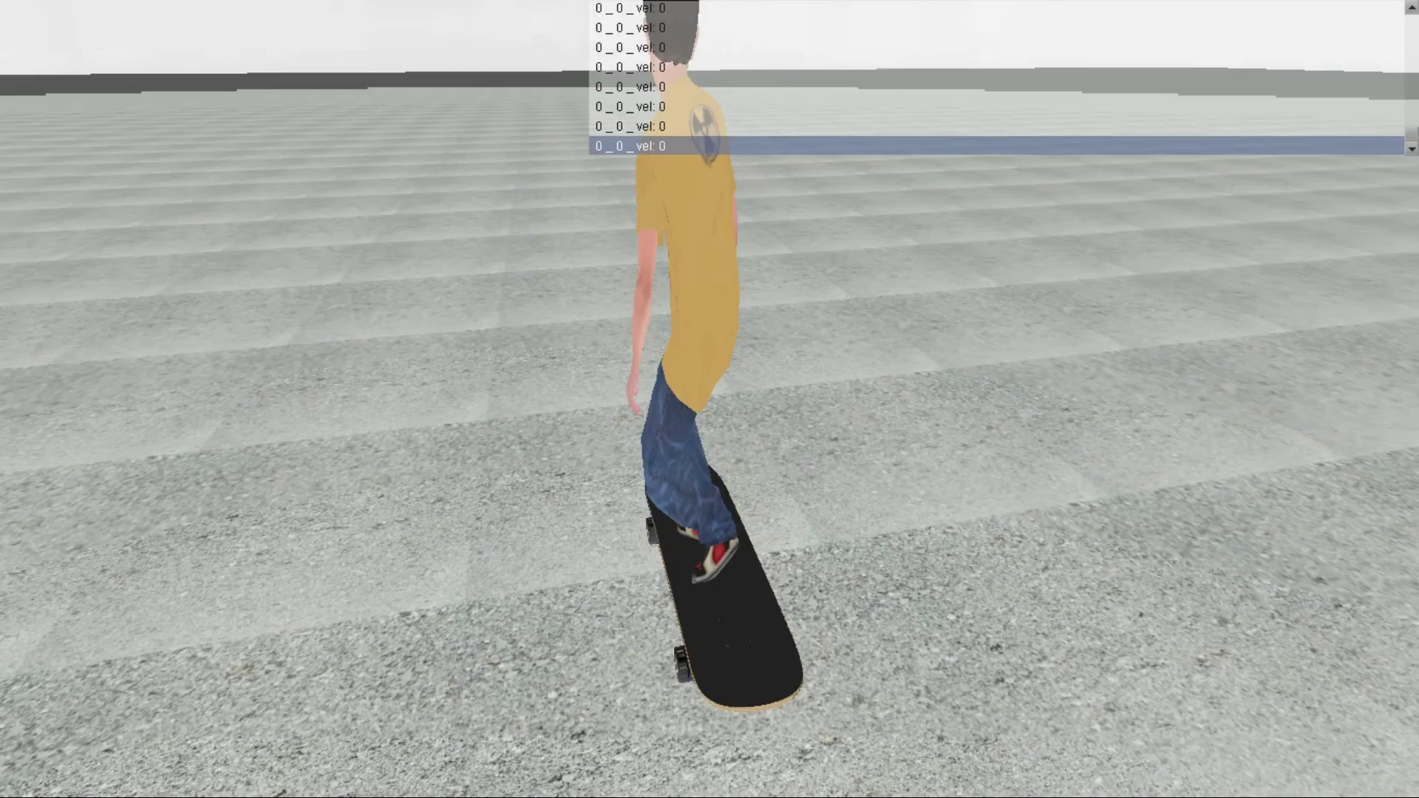
Step: Test the controls in the running game by riding the skateboard forward and steering it in both directions
key("w")
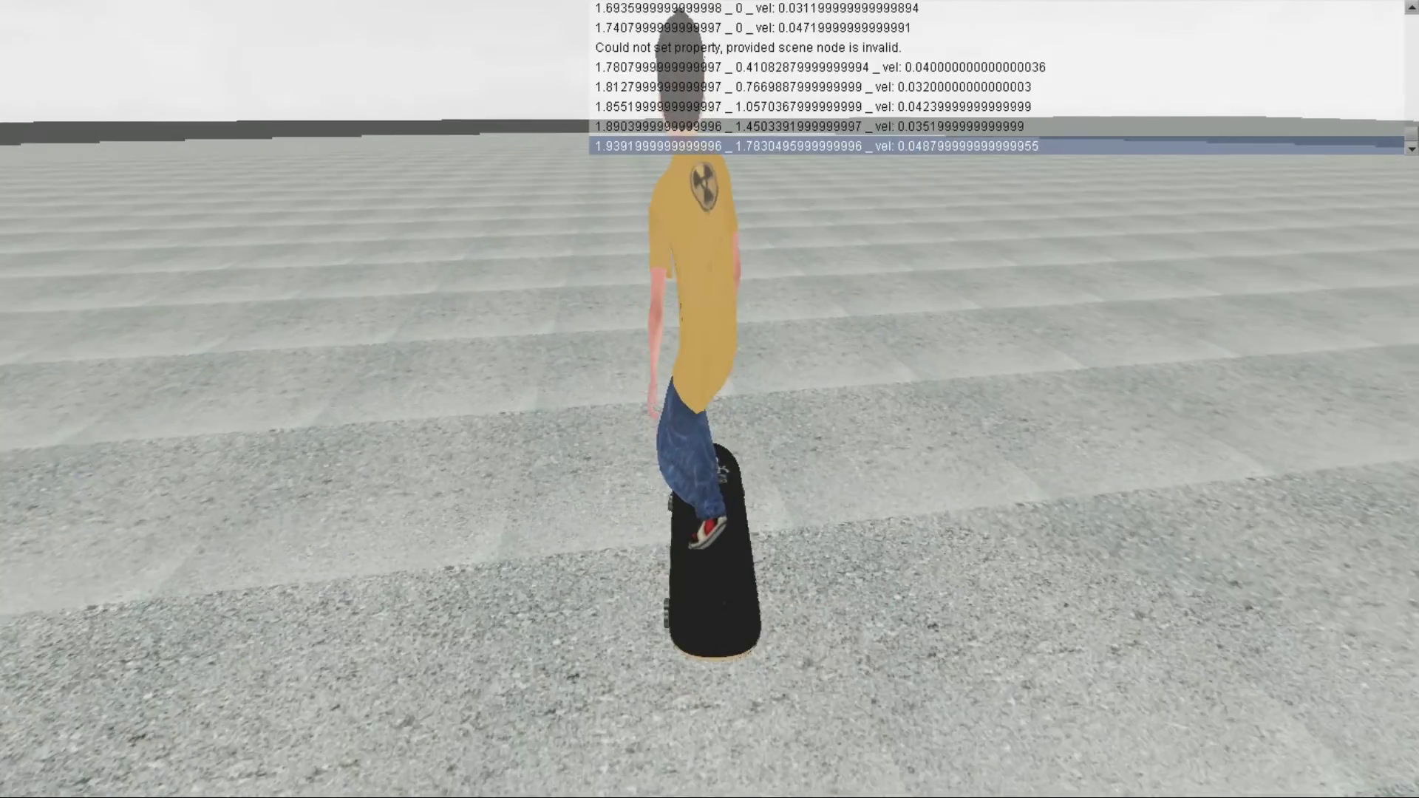
key("d")
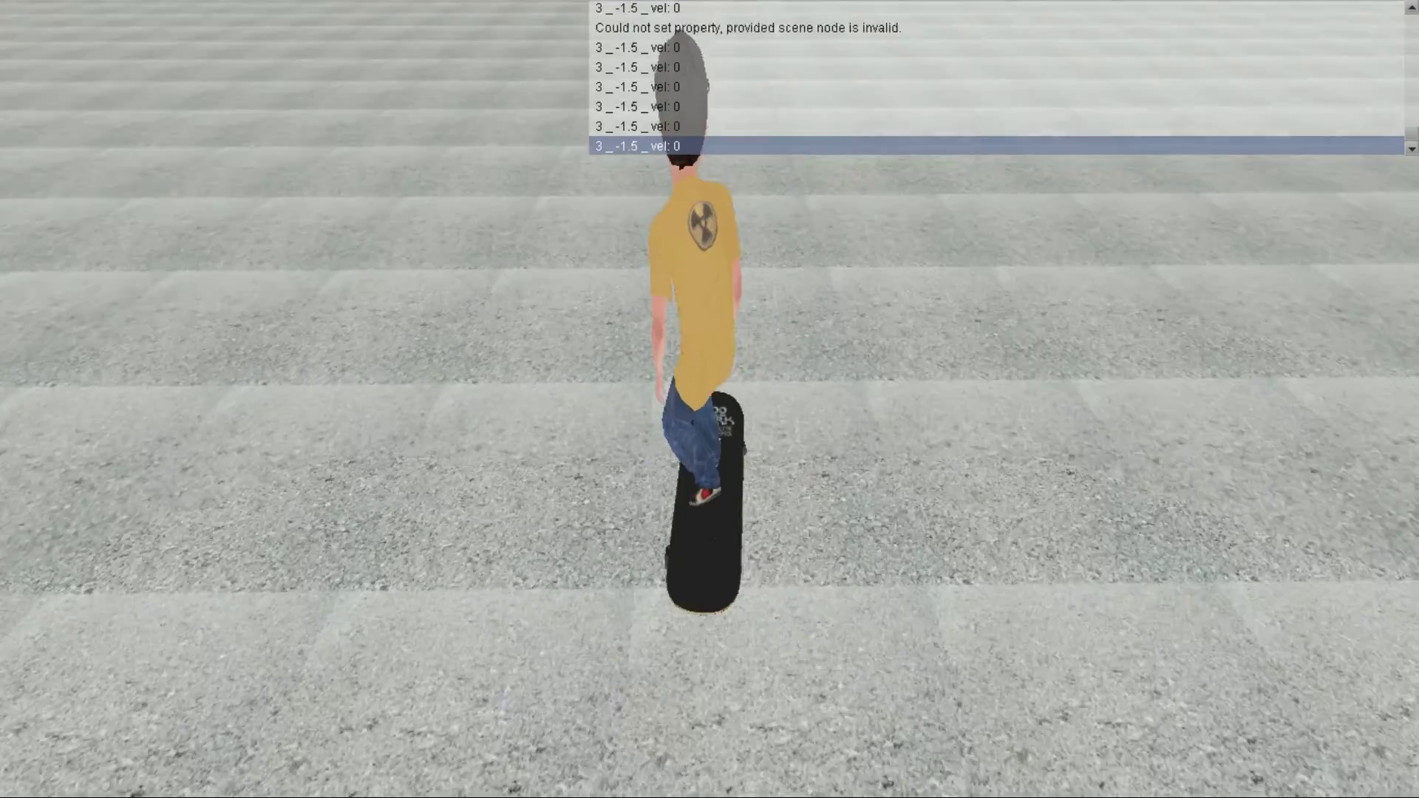
key("a")
key("d")
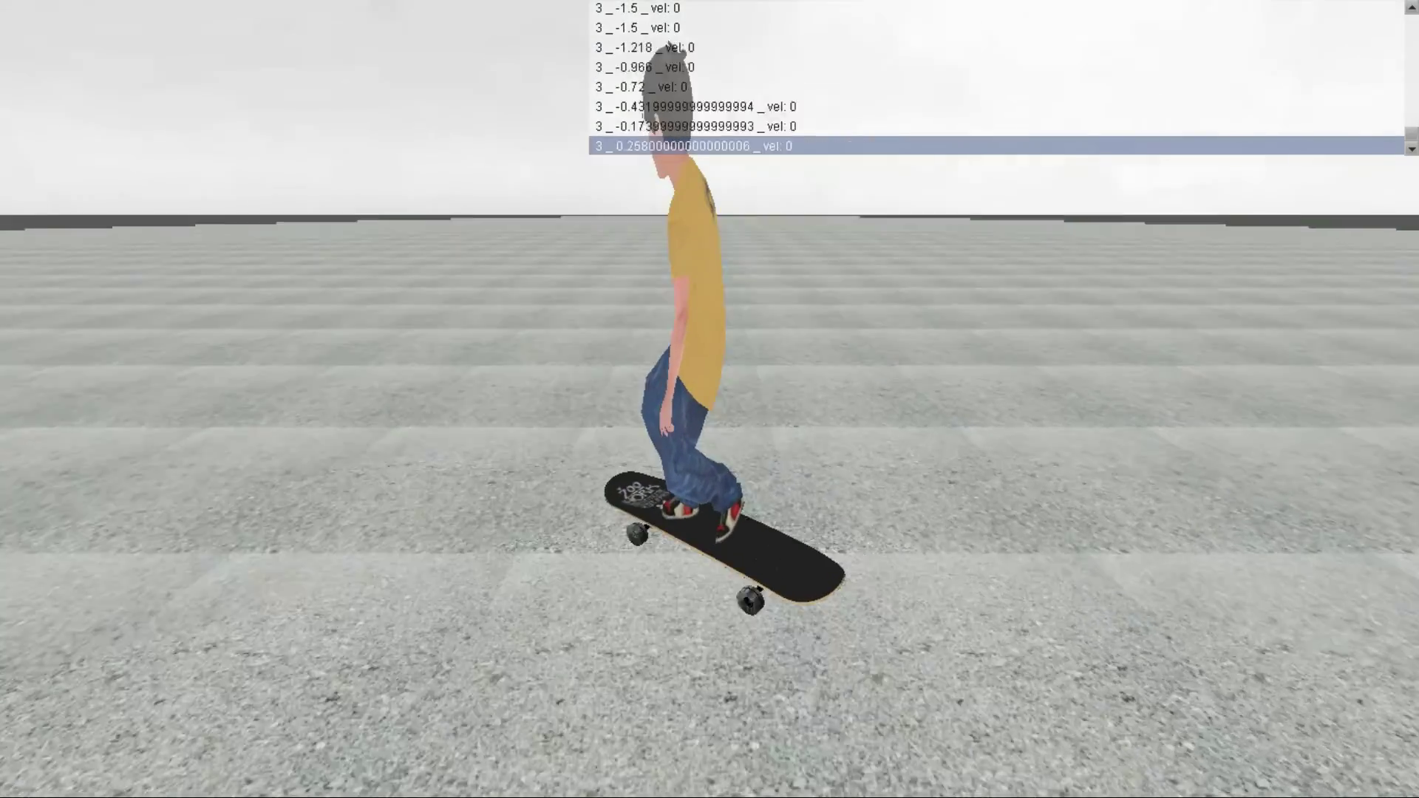